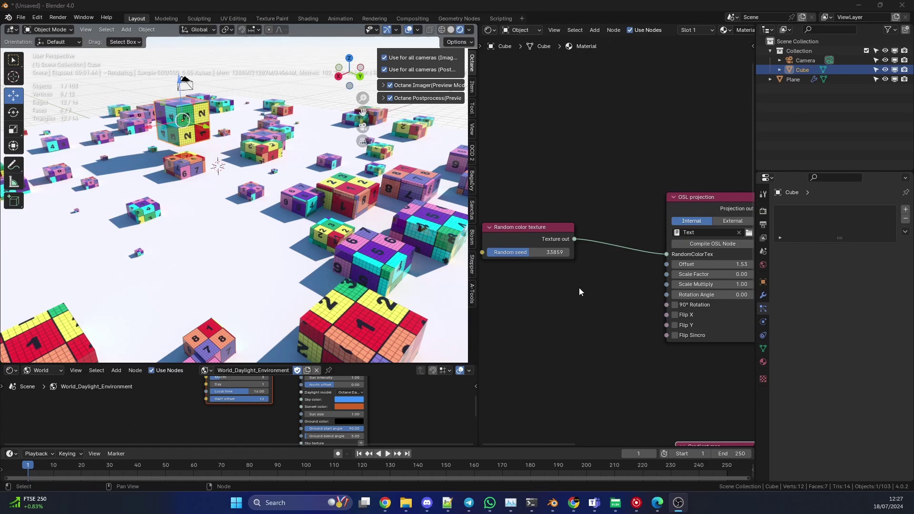
- Unlink the Random color texture from OSL projection and connect it to the Universal material's Albedo
scroll(579, 288, "down", 2)
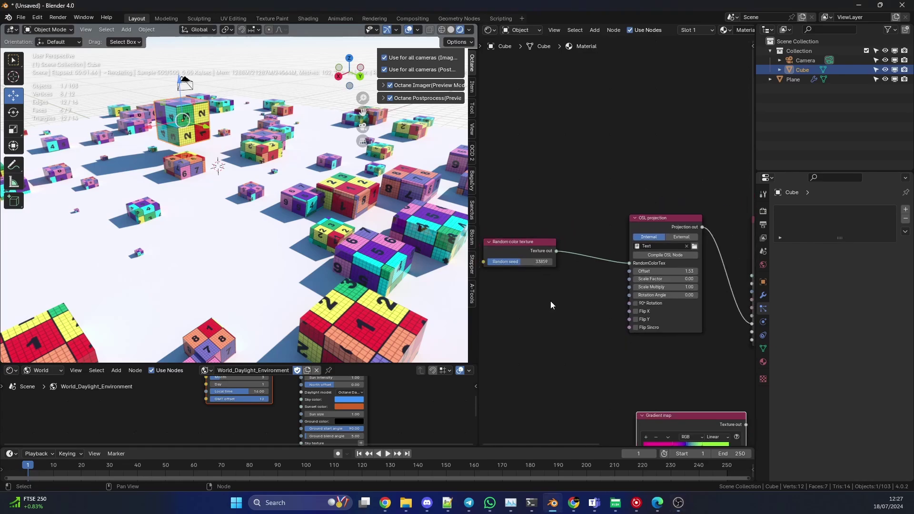
scroll(563, 310, "down", 2)
middle_click_drag(566, 316, 542, 317)
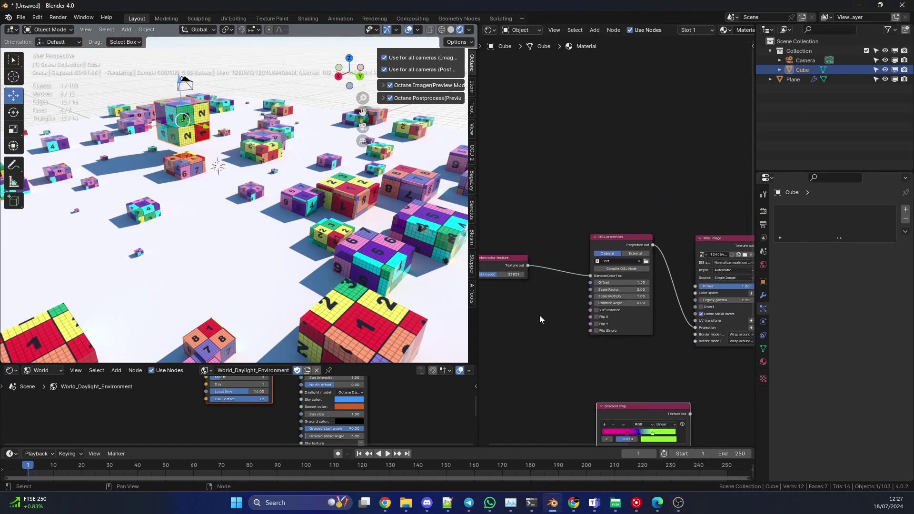
left_click_drag(511, 261, 549, 211)
left_click_drag(590, 274, 638, 198)
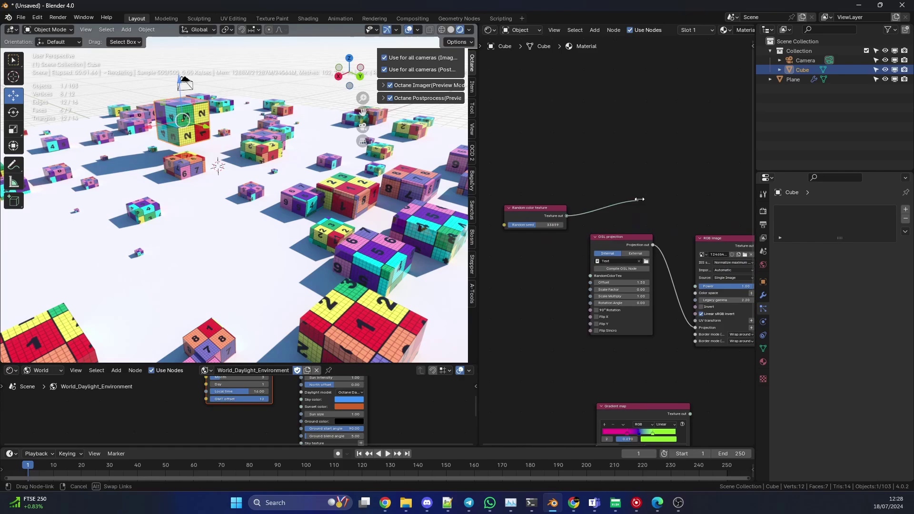
middle_click_drag(641, 236, 618, 242)
left_click_drag(509, 219, 681, 169)
middle_click_drag(722, 180, 621, 214)
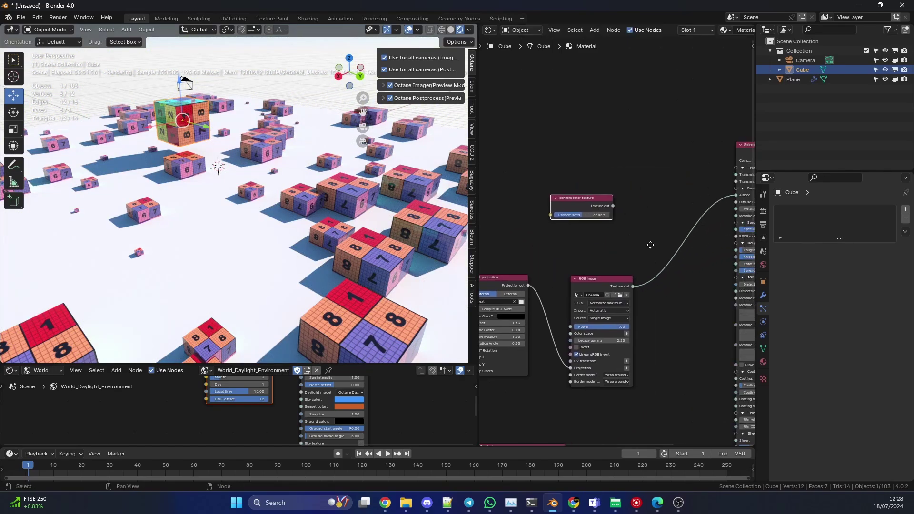
left_click_drag(613, 207, 714, 195)
- Drop a Gradient map node onto the Random color texture-to-Albedo link
scroll(714, 195, "up", 2)
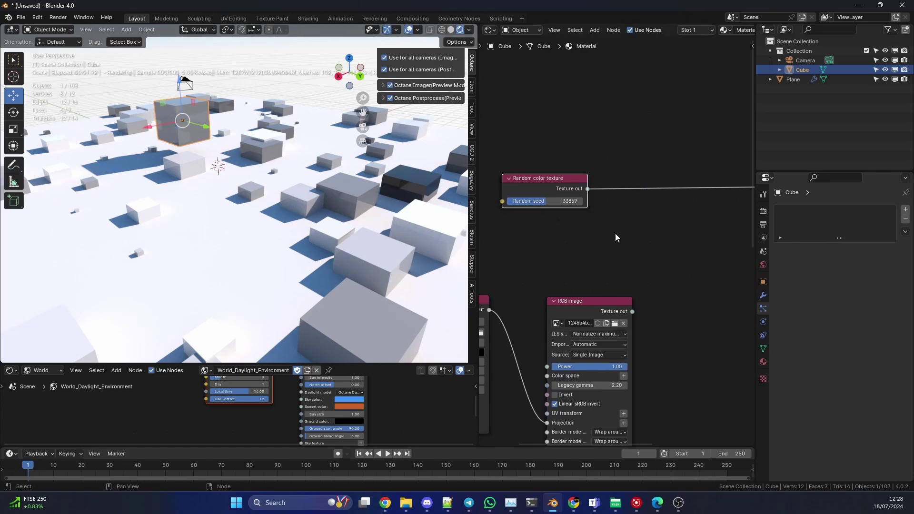
scroll(615, 237, "down", 1)
scroll(634, 351, "down", 1)
left_click_drag(545, 407, 665, 153)
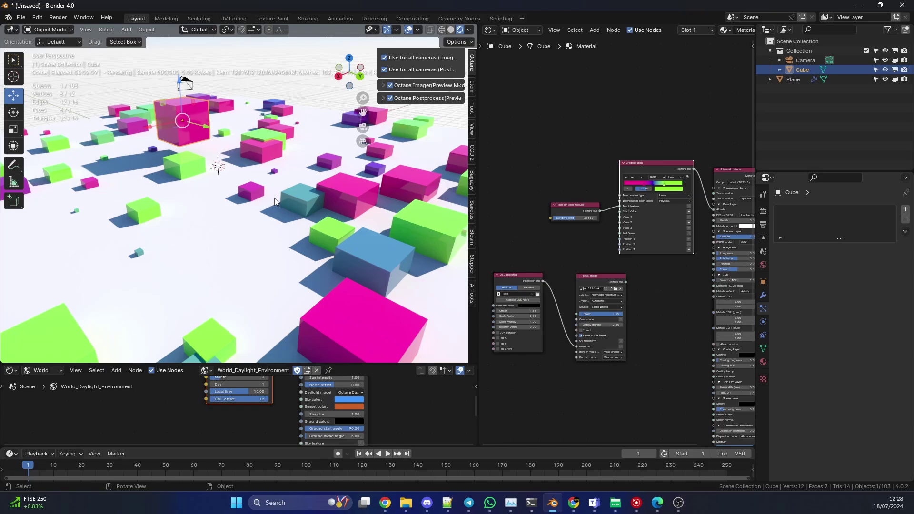
- Reselect the Cube and slide the Gradient map's pink colour stop left to 0.099
left_click(331, 259)
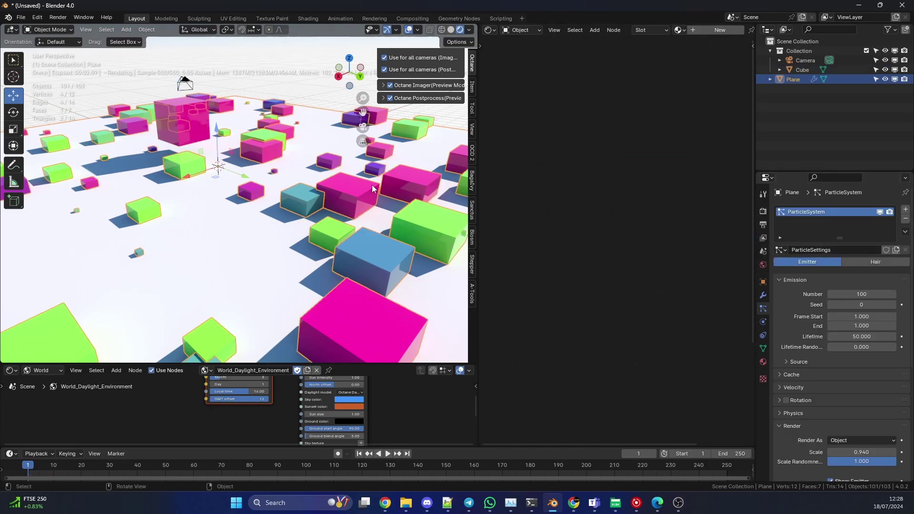
left_click(182, 103)
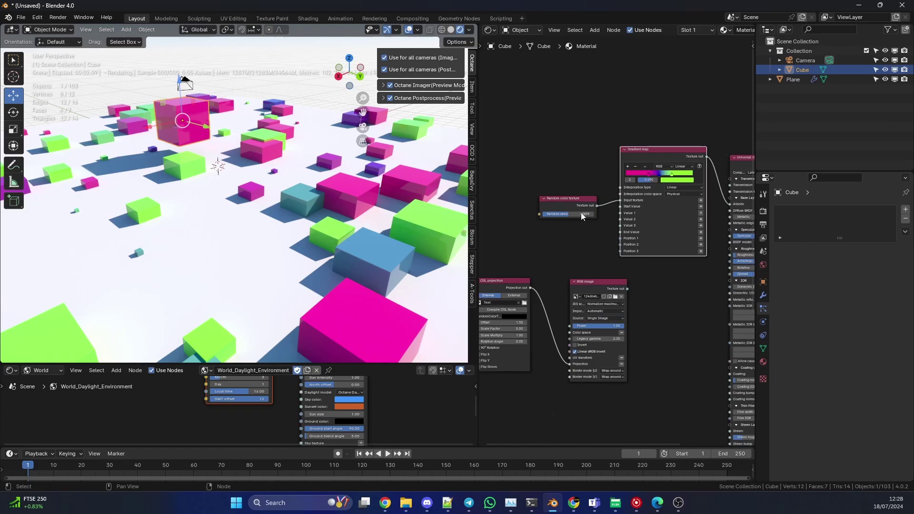
scroll(585, 229, "up", 1)
middle_click_drag(595, 256, 550, 268)
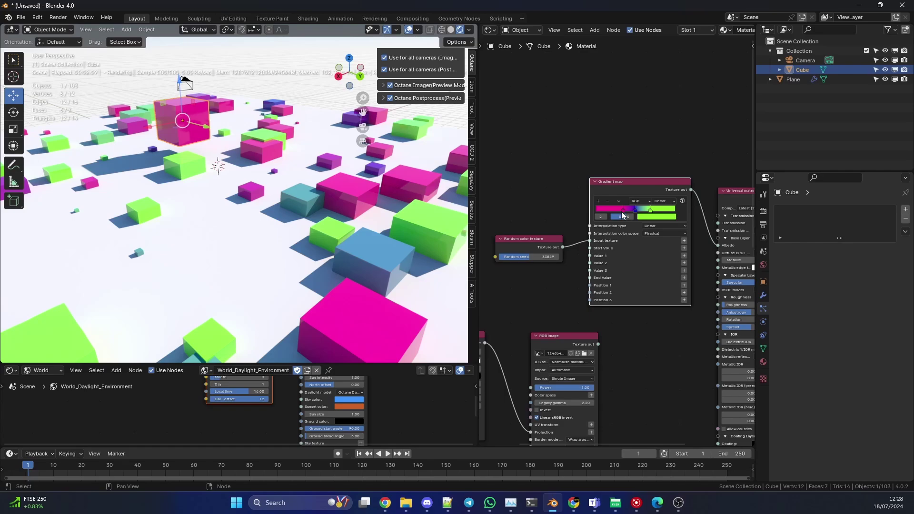
left_click_drag(621, 211, 665, 210)
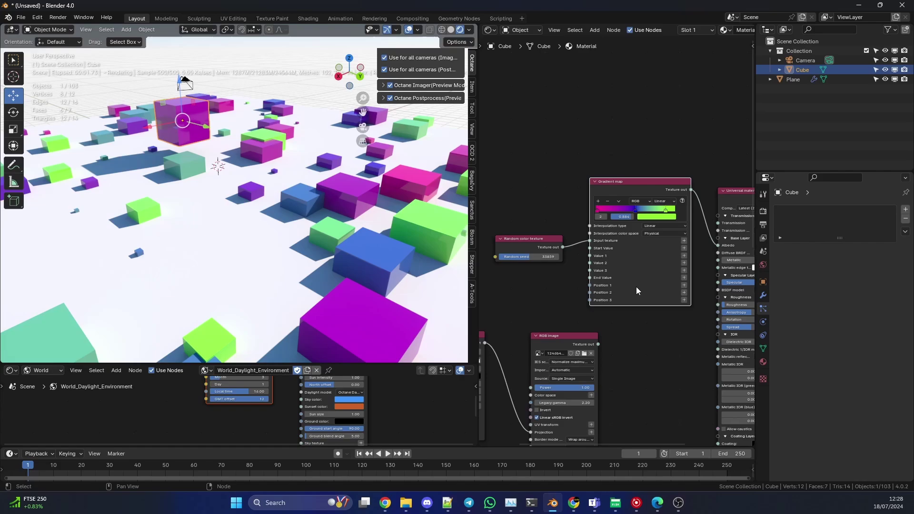
middle_click_drag(545, 292, 570, 266)
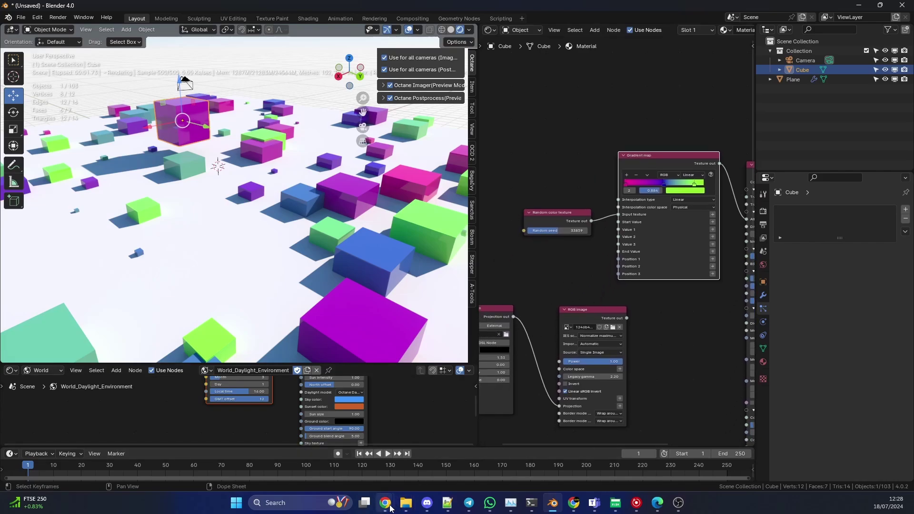
mouse_move(390, 508)
left_click(440, 459)
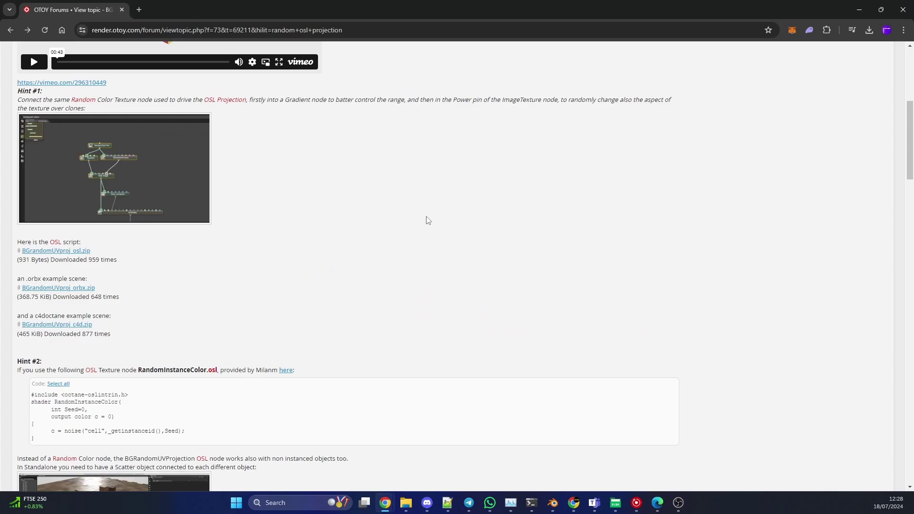
scroll(428, 220, "up", 4)
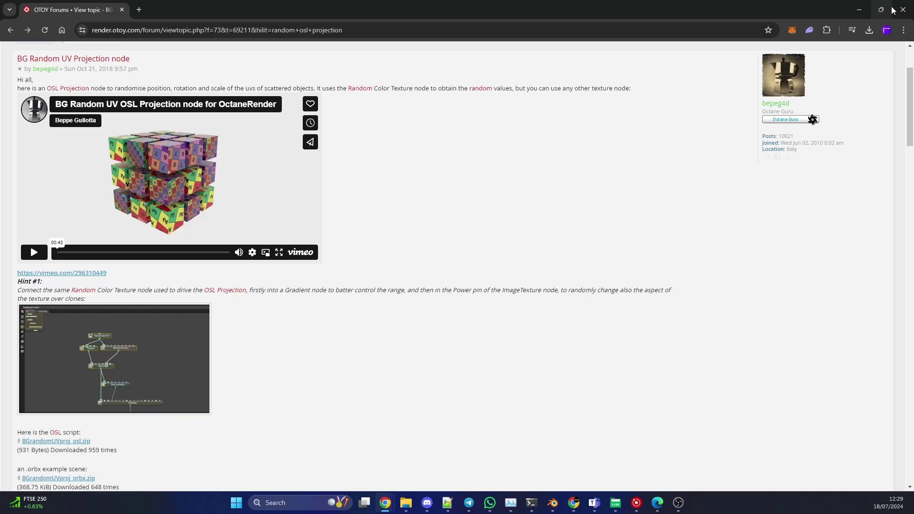
left_click(859, 10)
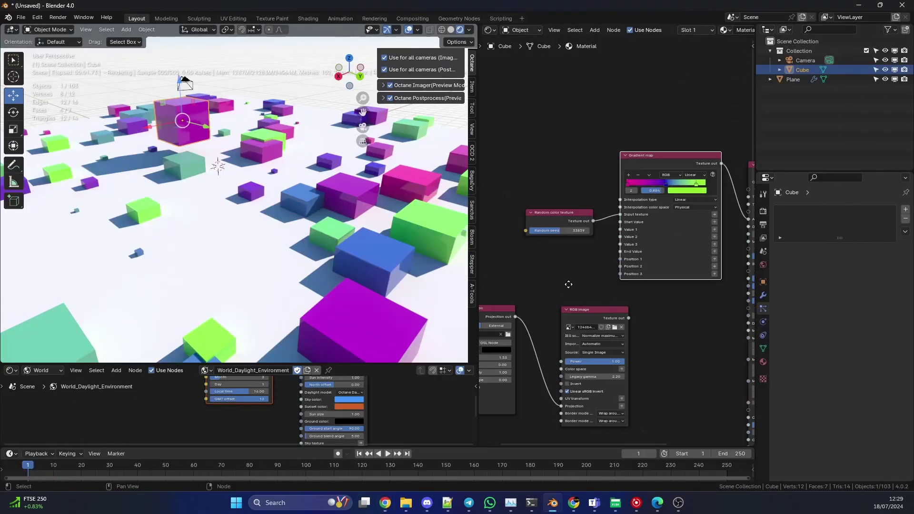
- Rewire Random color texture into OSL projection's Random Color Tex and RGB image into Albedo
scroll(584, 245, "down", 3)
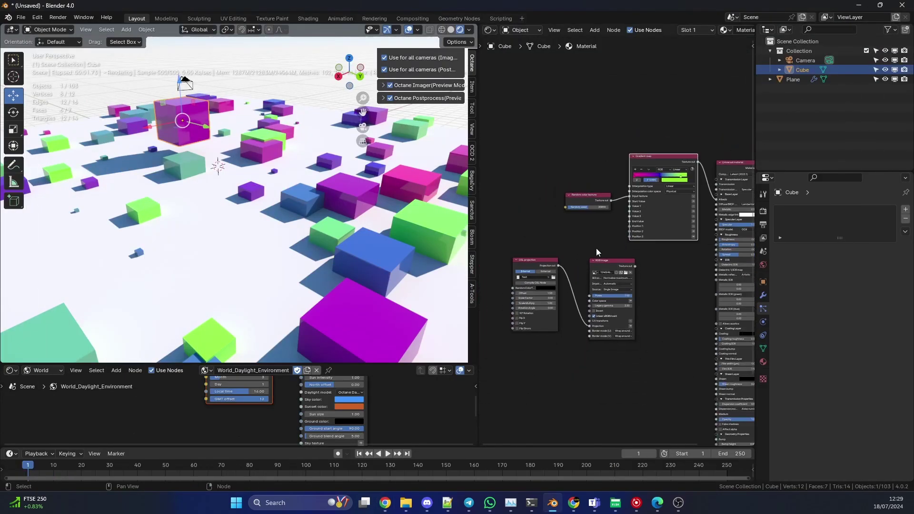
left_click_drag(603, 196, 485, 281)
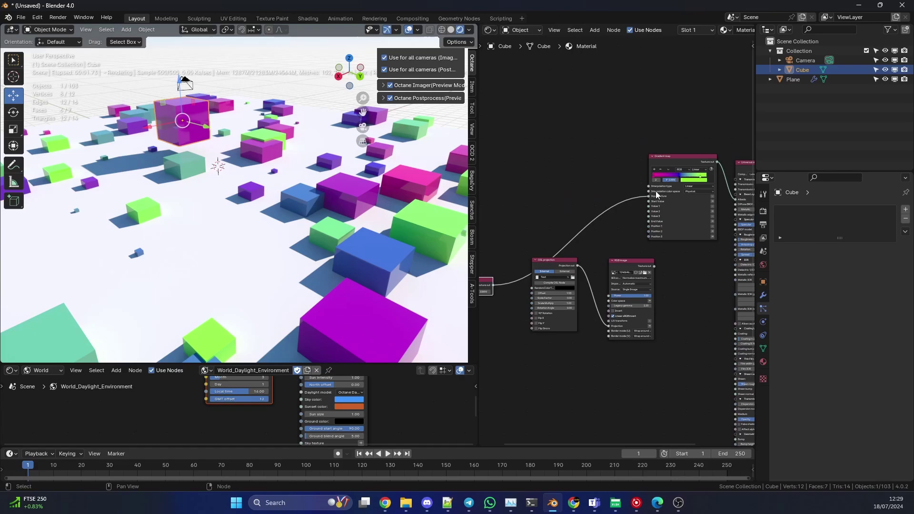
left_click_drag(650, 196, 533, 288)
middle_click_drag(692, 303, 651, 320)
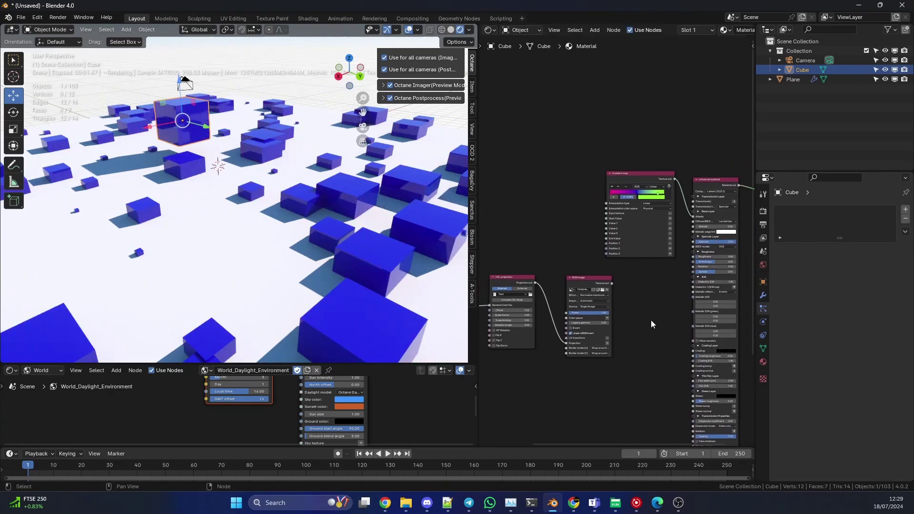
left_click_drag(612, 283, 694, 217)
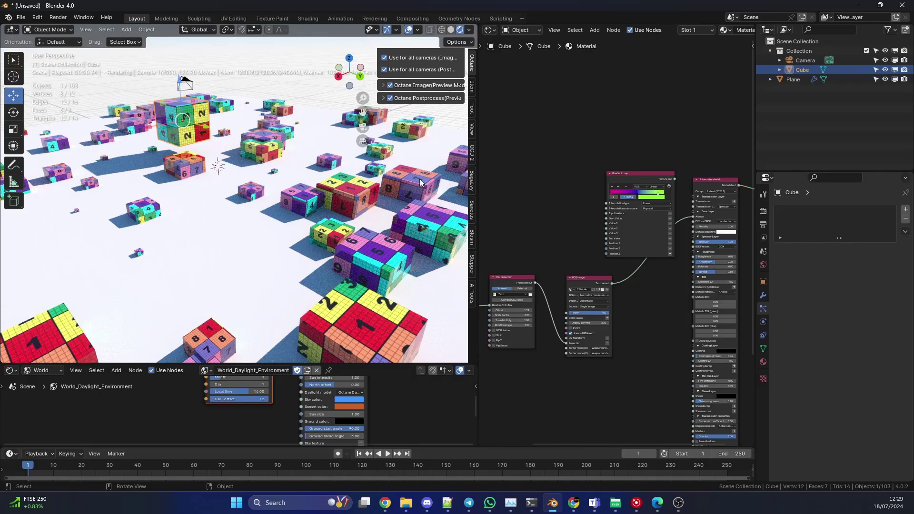
- Raise the OSL projection Offset from 1.53 to 3.30, then bring up the OTOY forum post in Chrome
scroll(350, 202, "up", 2)
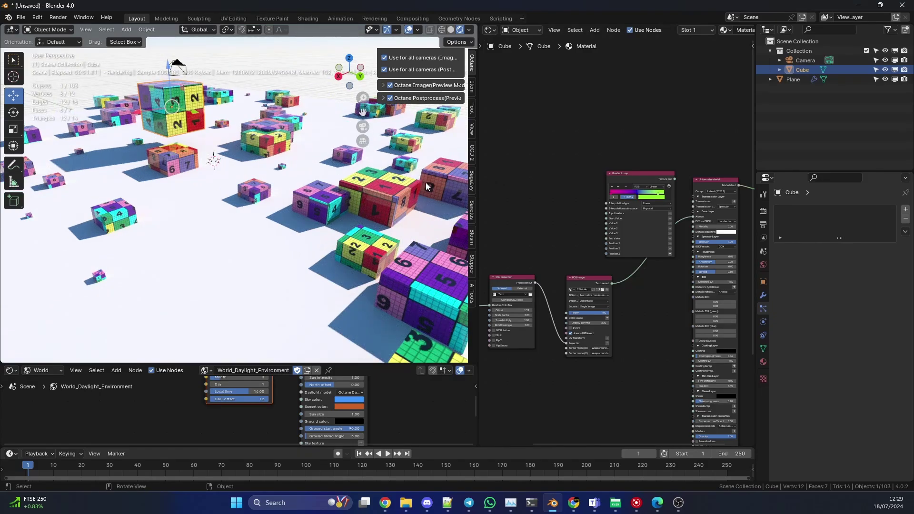
middle_click_drag(513, 192, 594, 137)
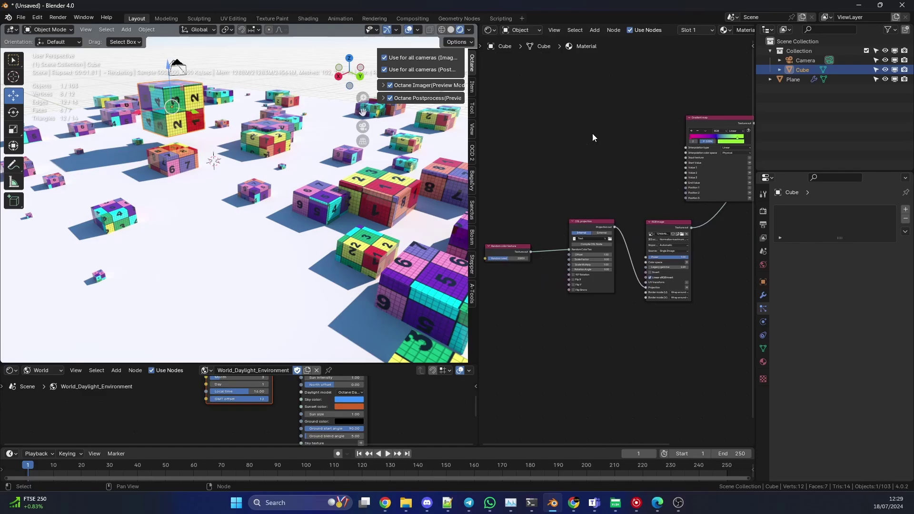
scroll(548, 186, "up", 3)
left_click_drag(590, 261, 634, 261)
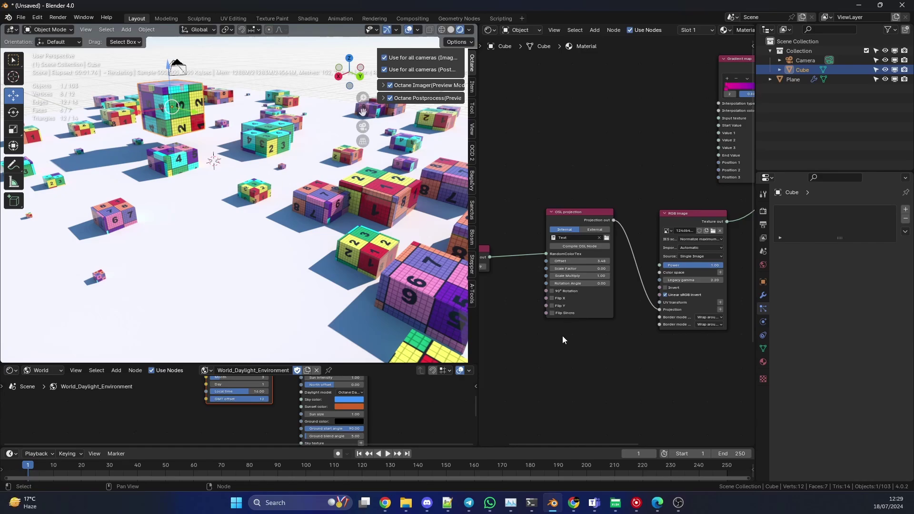
key("alt+Tab")
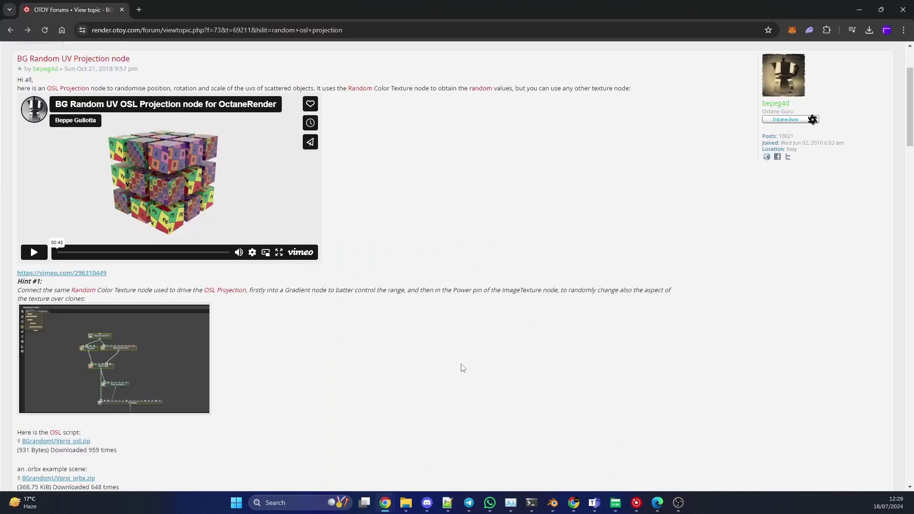
scroll(469, 357, "down", 1)
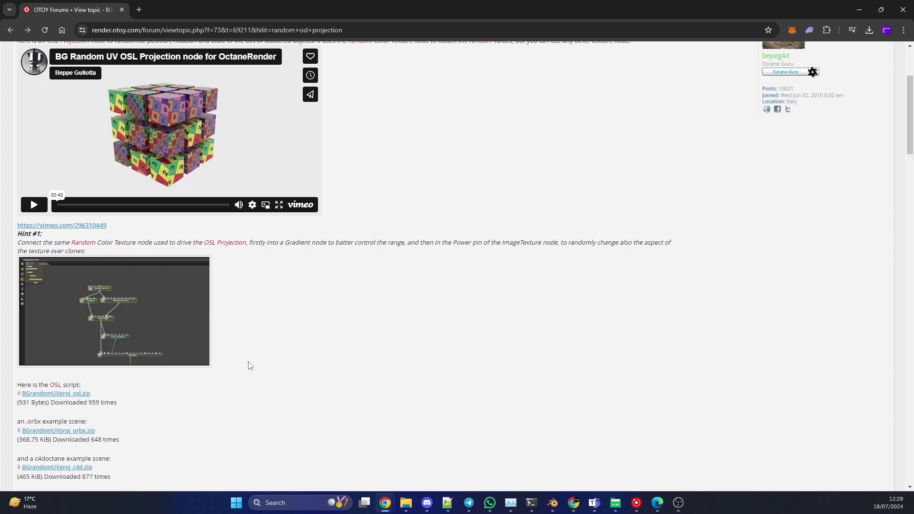
- Return to Blender and delete the existing OSL projection node
left_click(860, 10)
scroll(636, 289, "up", 2)
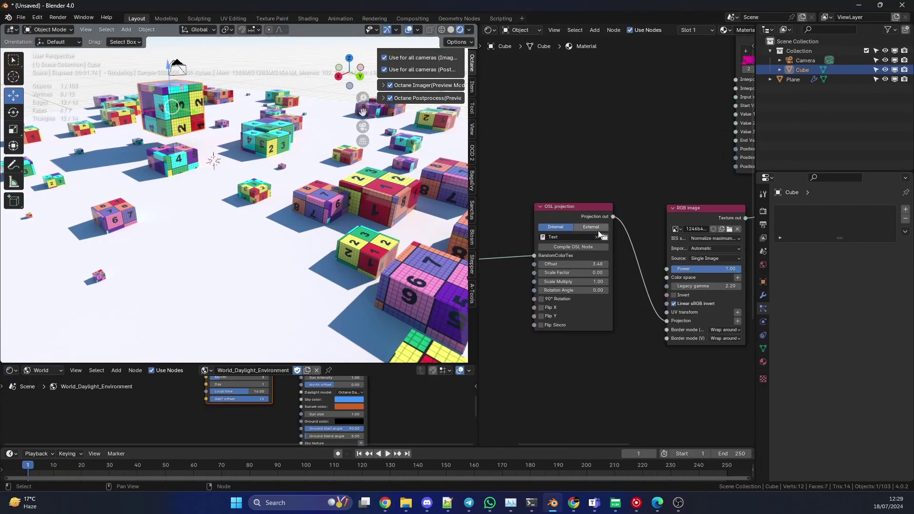
left_click(593, 211)
key("Delete")
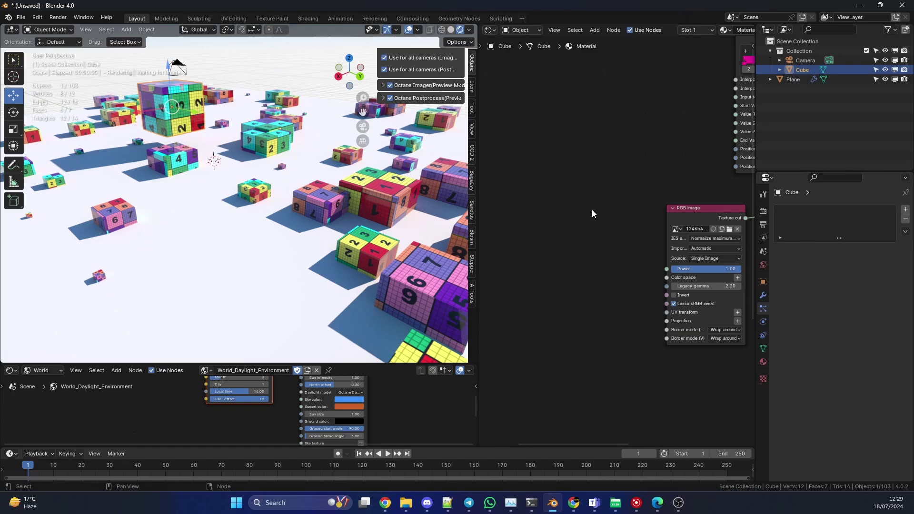
- Add a fresh OSL projection node found by searching 'osl' and place it in the node tree
key("shift+a")
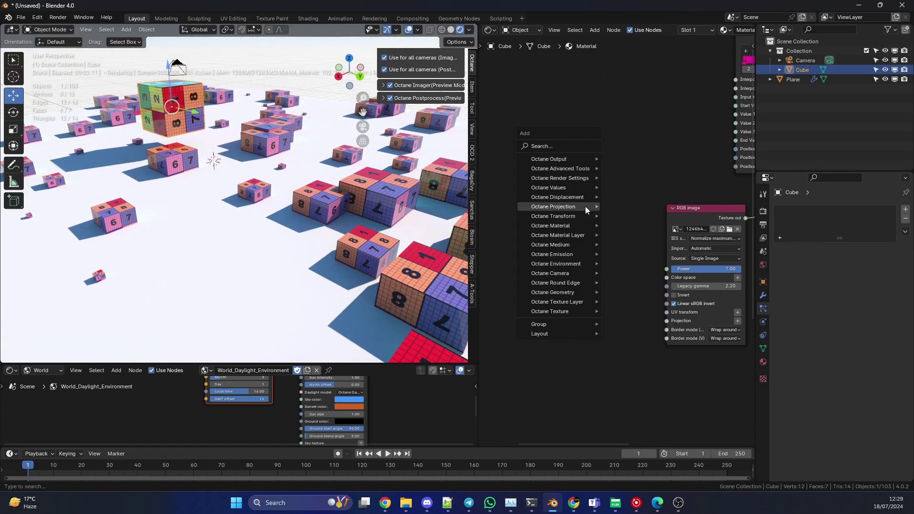
type("ol")
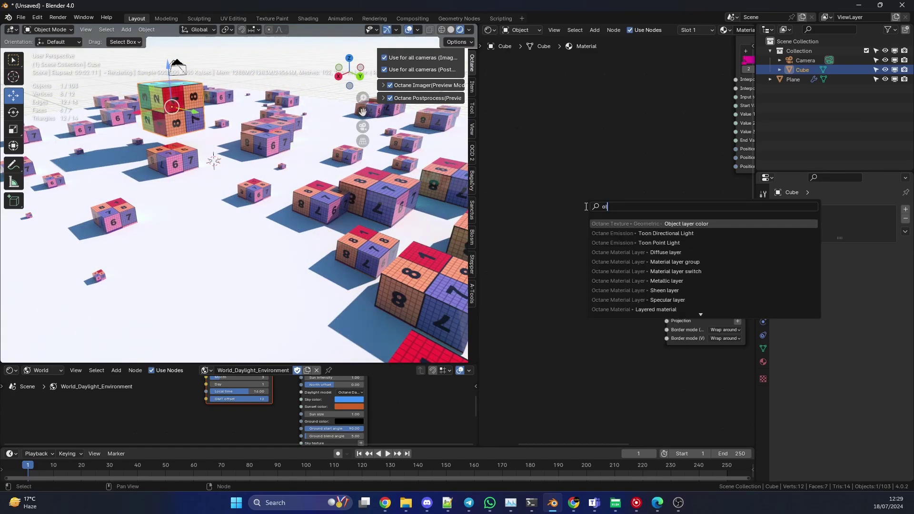
key("BackSpace")
type("sl")
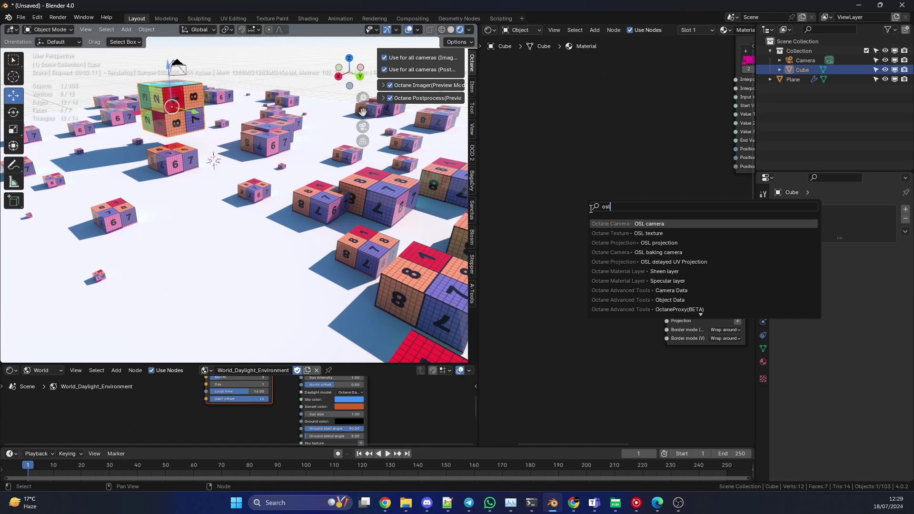
left_click(635, 244)
left_click(536, 239)
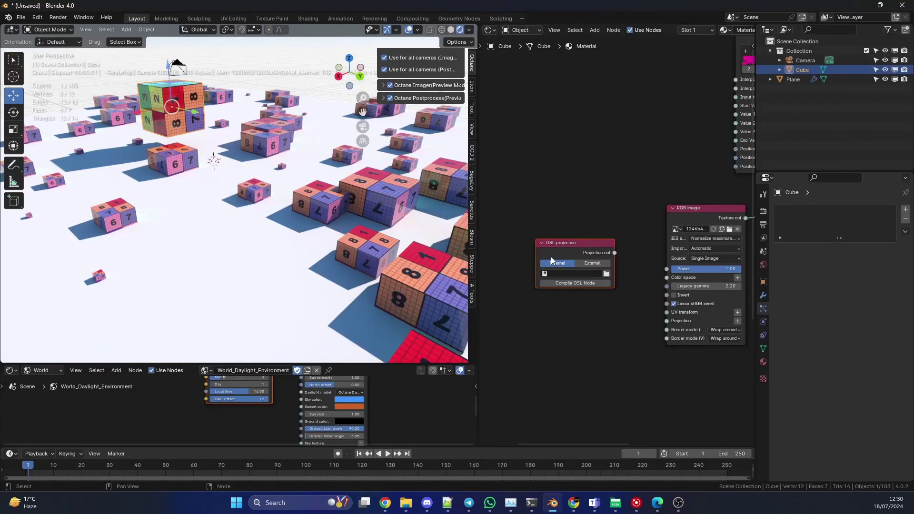
left_click(500, 18)
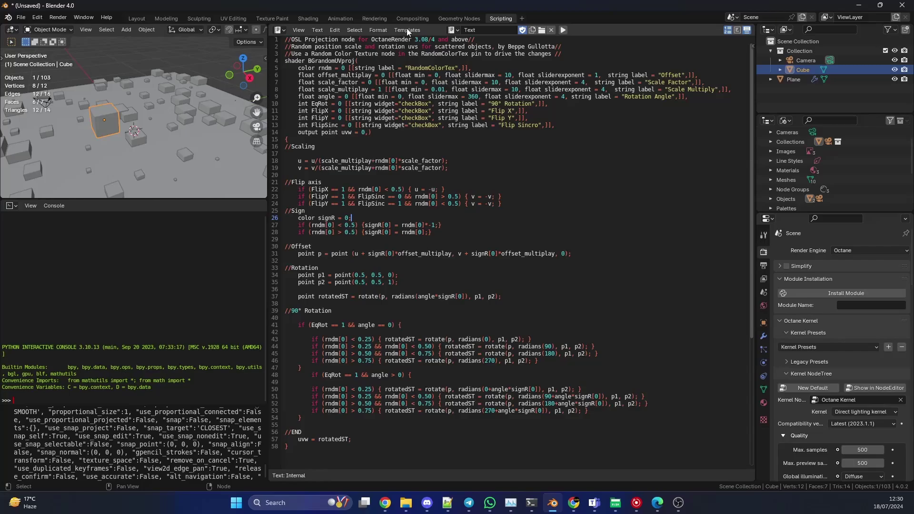
left_click(317, 30)
left_click(481, 30)
left_click(145, 19)
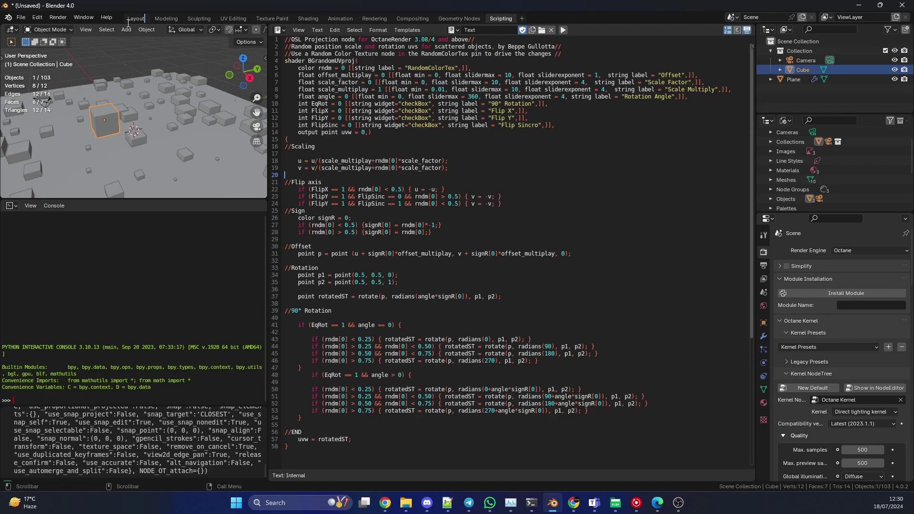
left_click(128, 21)
left_click(135, 18)
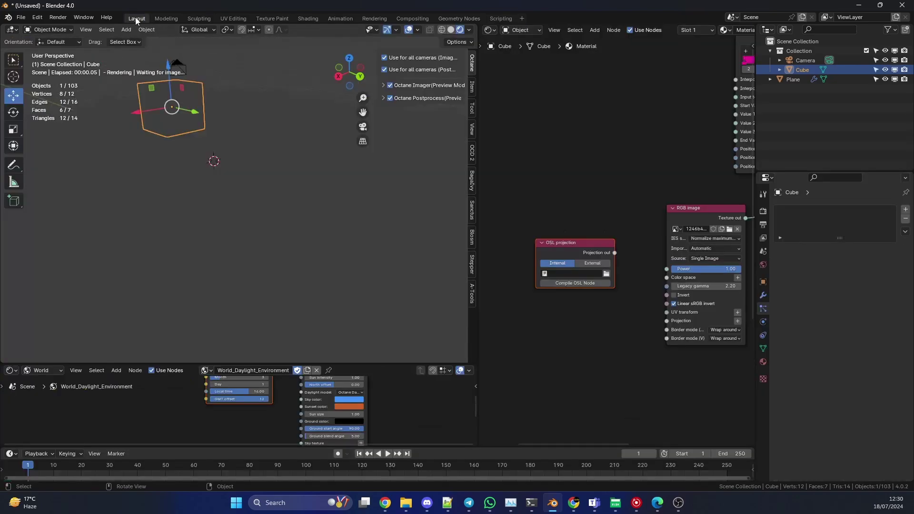
- Assign the 'Text' script to the new OSL projection node so it compiles
left_click(573, 274)
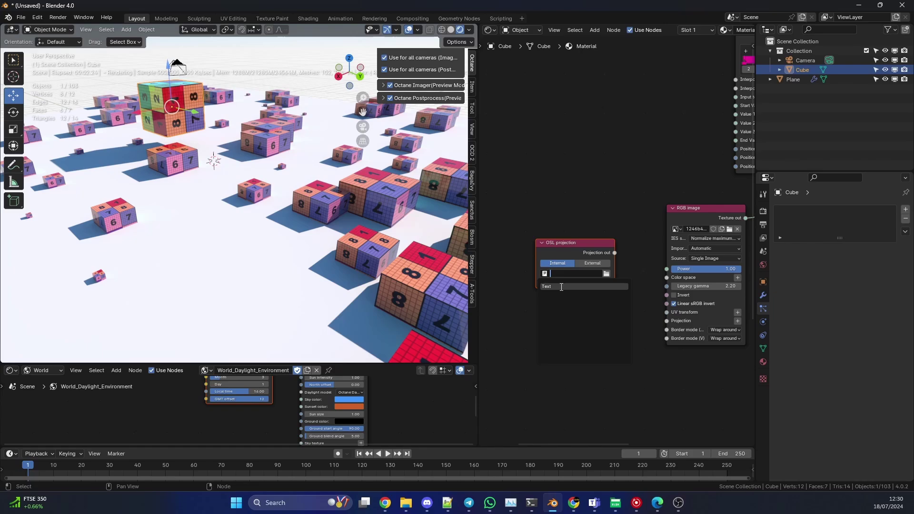
left_click(562, 287)
left_click(567, 282)
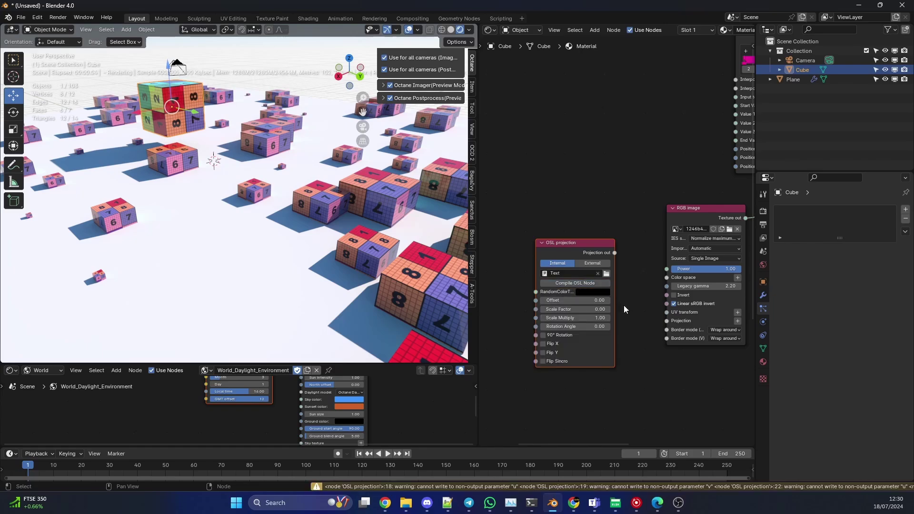
- Link Random color texture to RandomColorTex and the OSL output to RGB image's Projection input
scroll(625, 305, "down", 1)
scroll(619, 262, "down", 2)
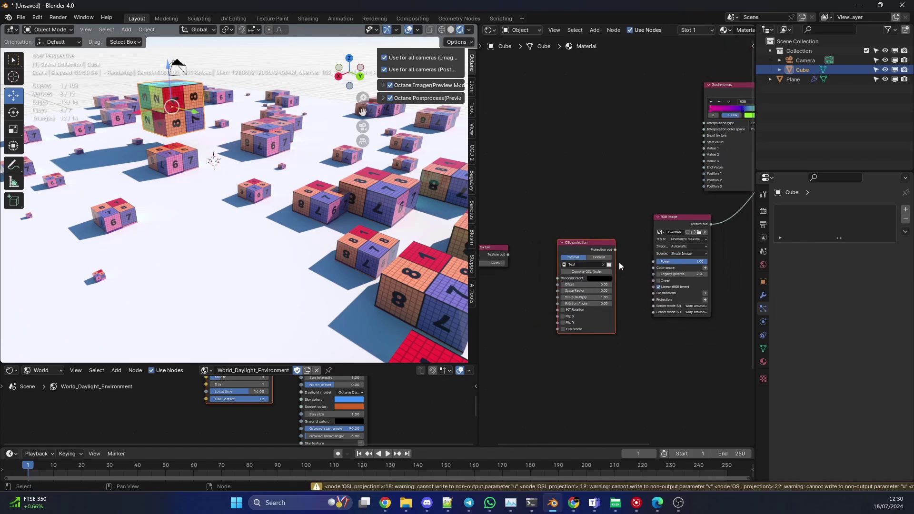
left_click_drag(524, 253, 566, 275)
scroll(627, 302, "up", 2)
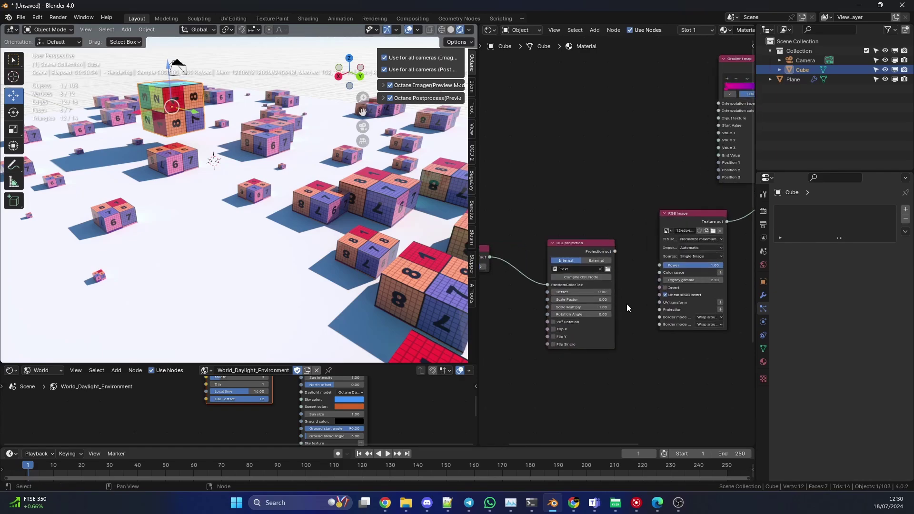
left_click_drag(614, 252, 659, 317)
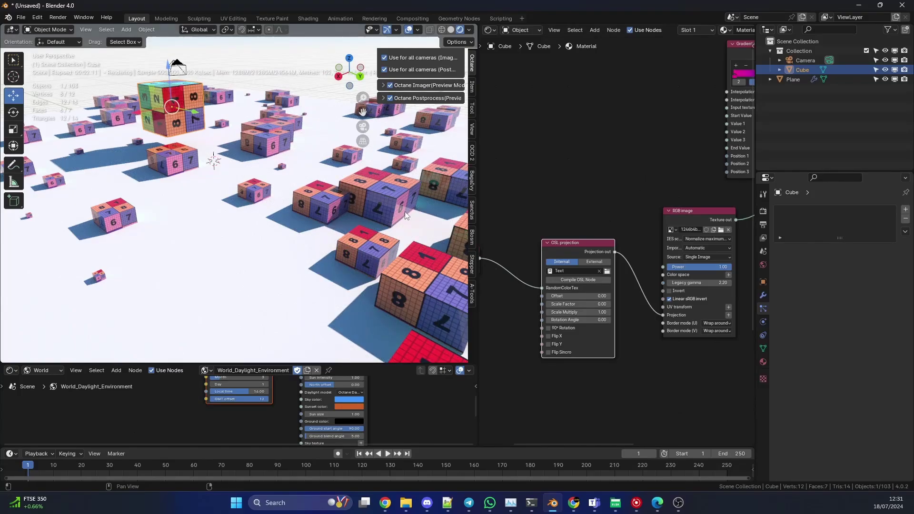
- Drag the OSL projection fields to Offset 1.62 and Scale Factor 1.23 for varied tile placement
middle_click_drag(280, 235, 294, 257)
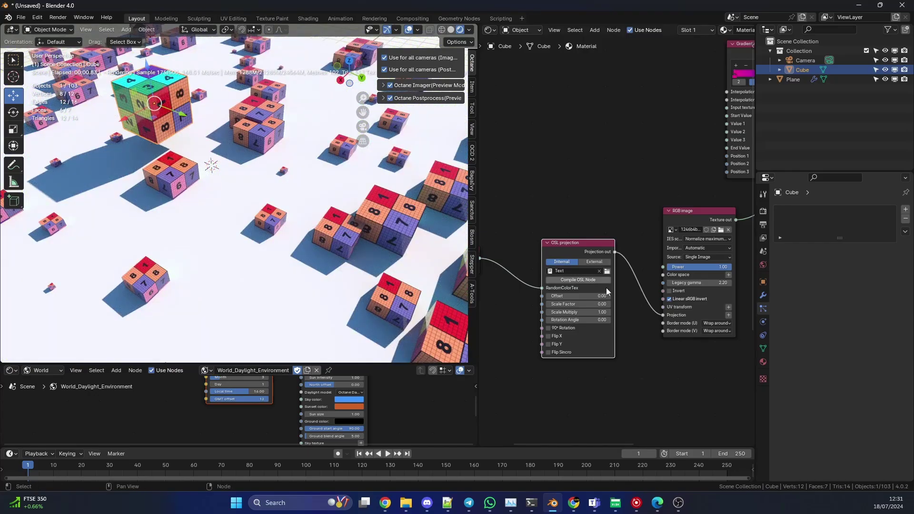
left_click_drag(582, 298, 616, 298)
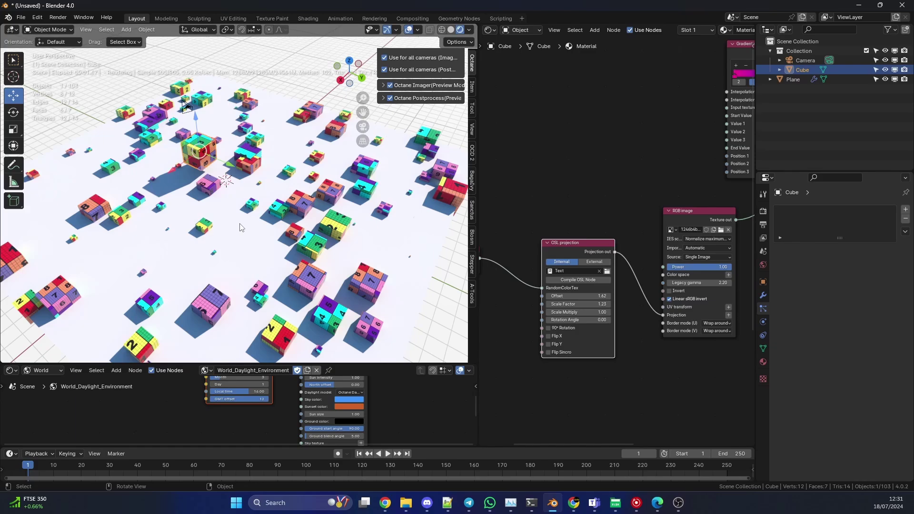
middle_click_drag(547, 196, 635, 157)
scroll(586, 247, "up", 3)
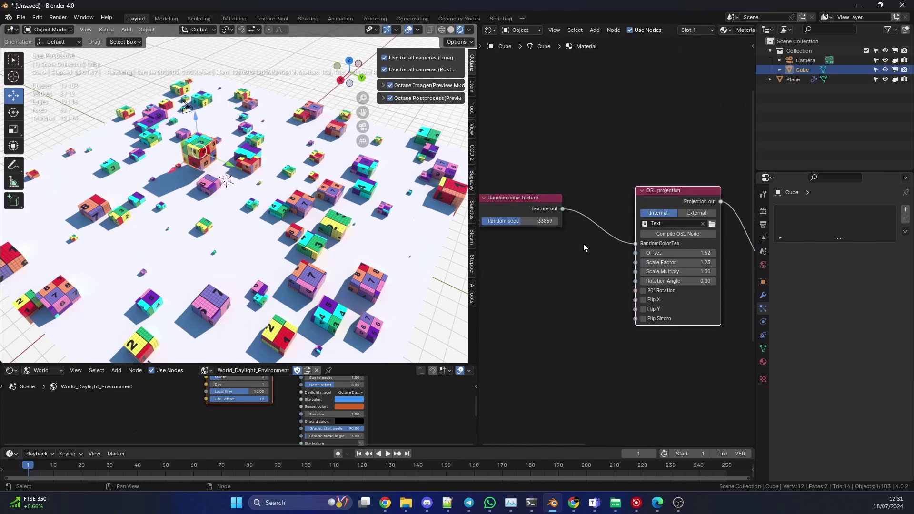